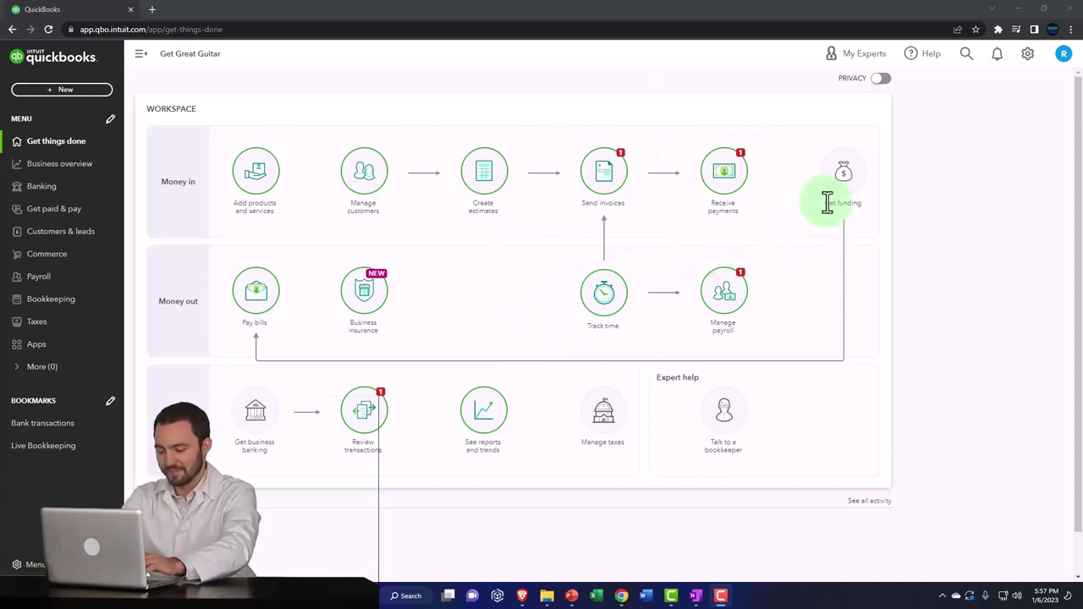
Try progressively larger page zoom levels on the home page, and bring the zoom back to 125%.
{"action": "key", "text": "ctrl+plus"}
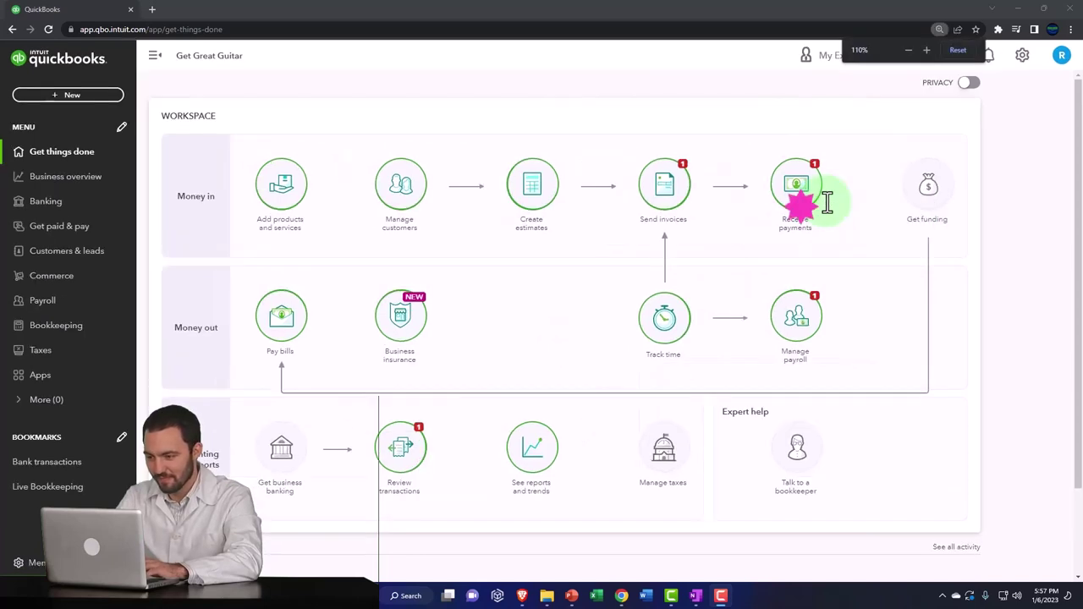
{"action": "key", "text": "ctrl+plus"}
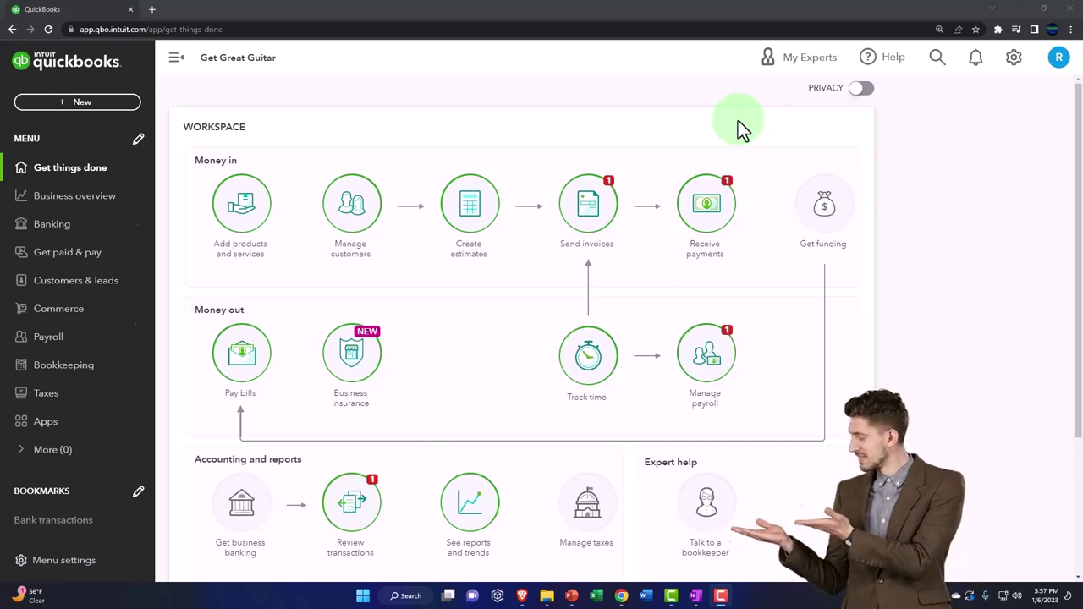
{"action": "key", "text": "ctrl+plus"}
{"action": "key", "text": "ctrl+plus"}
{"action": "key", "text": "ctrl+plus"}
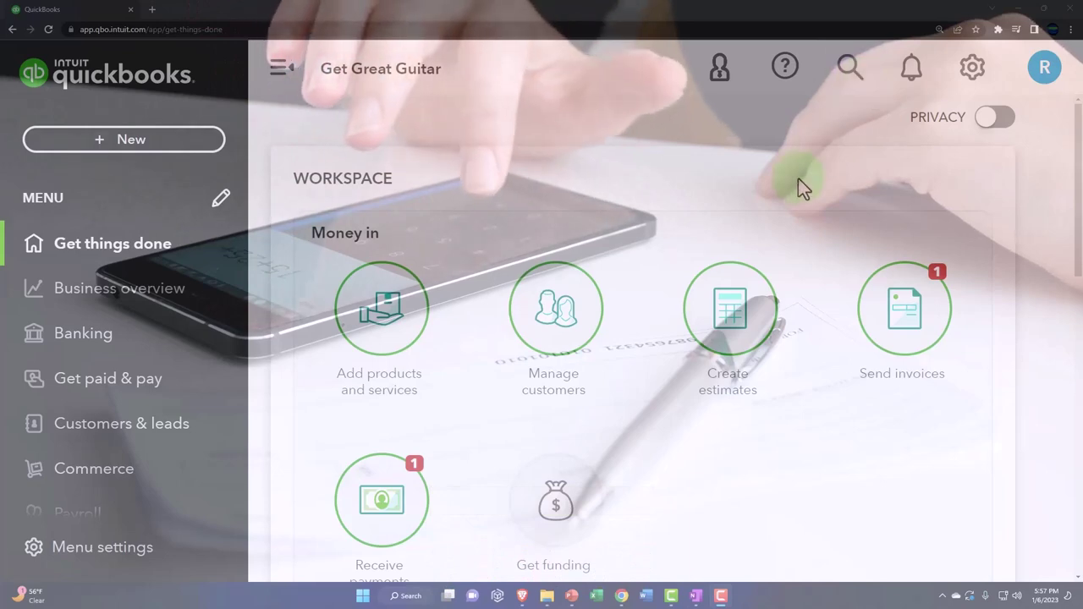
{"action": "key", "text": "ctrl+minus"}
{"action": "key", "text": "ctrl+minus"}
{"action": "key", "text": "ctrl+minus"}
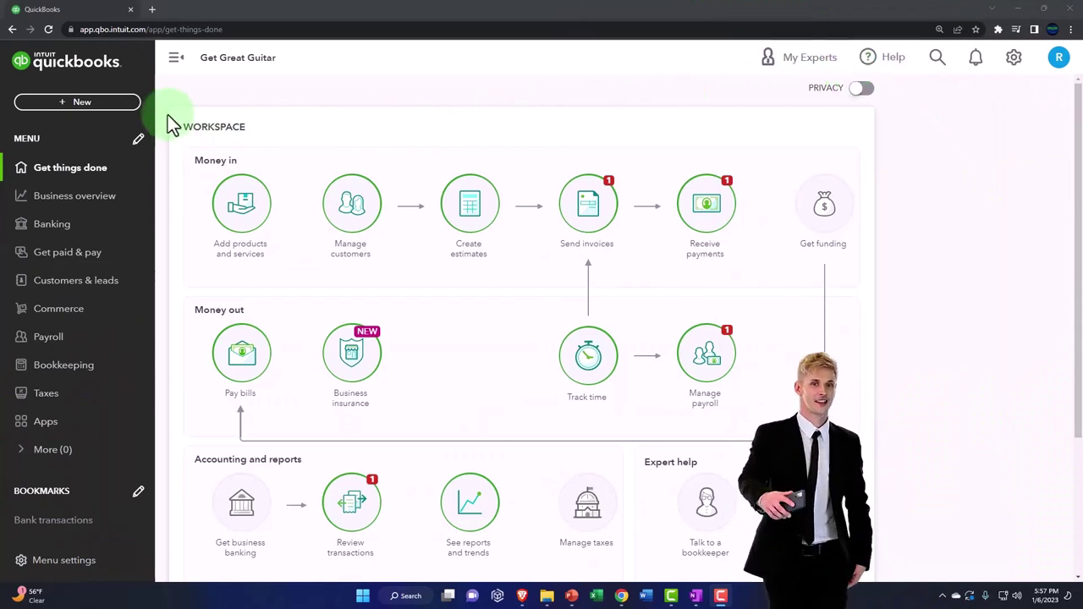
Open a blank invoice form, enlarge it to examine its fields down to the product/service lines, and close it.
{"action": "left_click", "coordinate": [89, 105]}
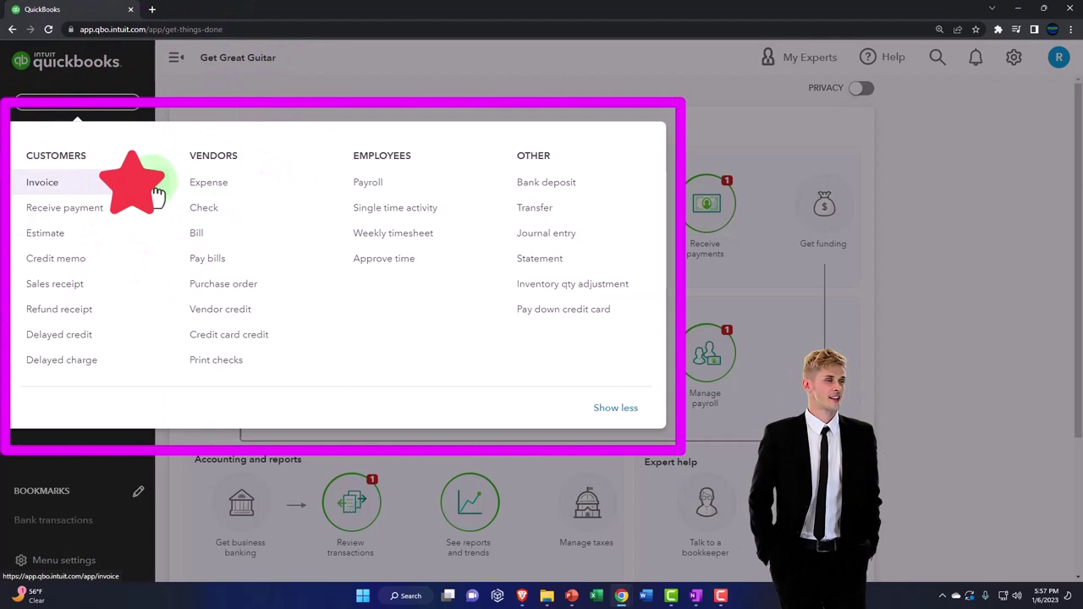
{"action": "left_click", "coordinate": [60, 194]}
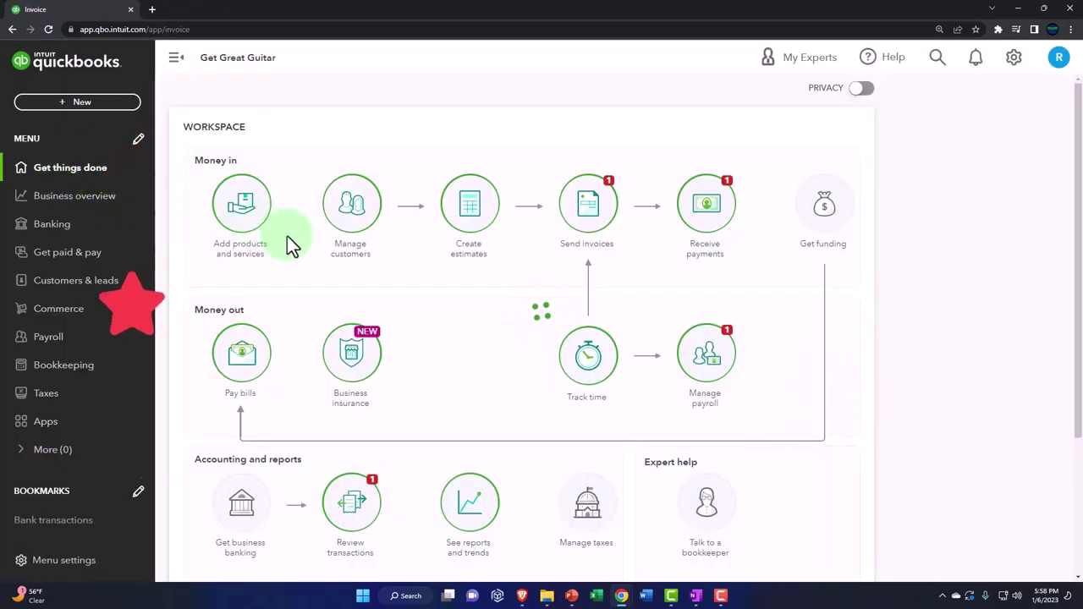
{"action": "key", "text": "ctrl+plus"}
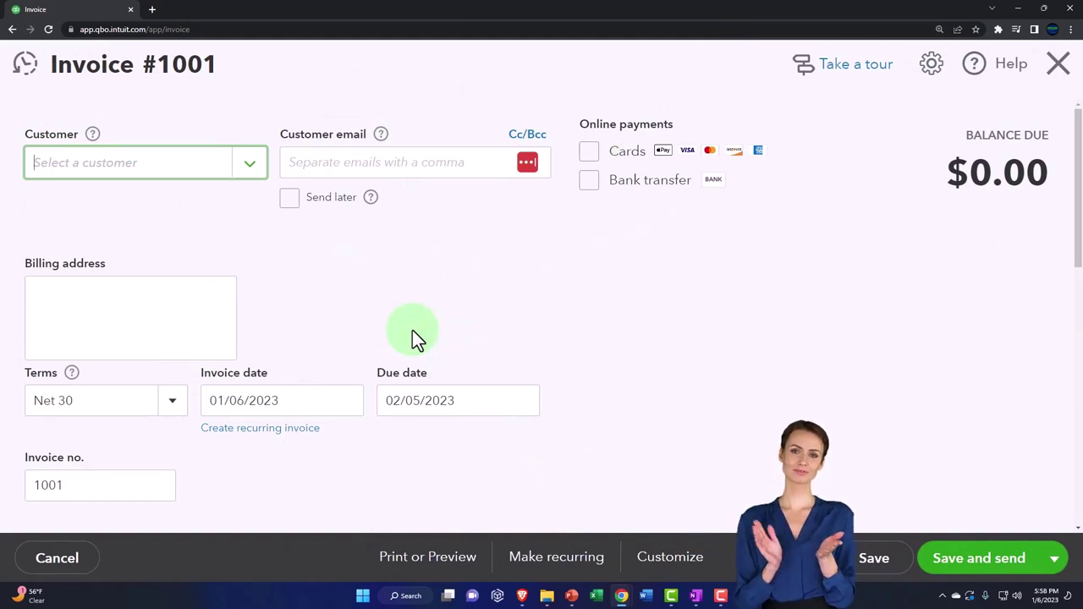
{"action": "scroll", "coordinate": [413, 330], "scroll_direction": "down", "scroll_amount": 3}
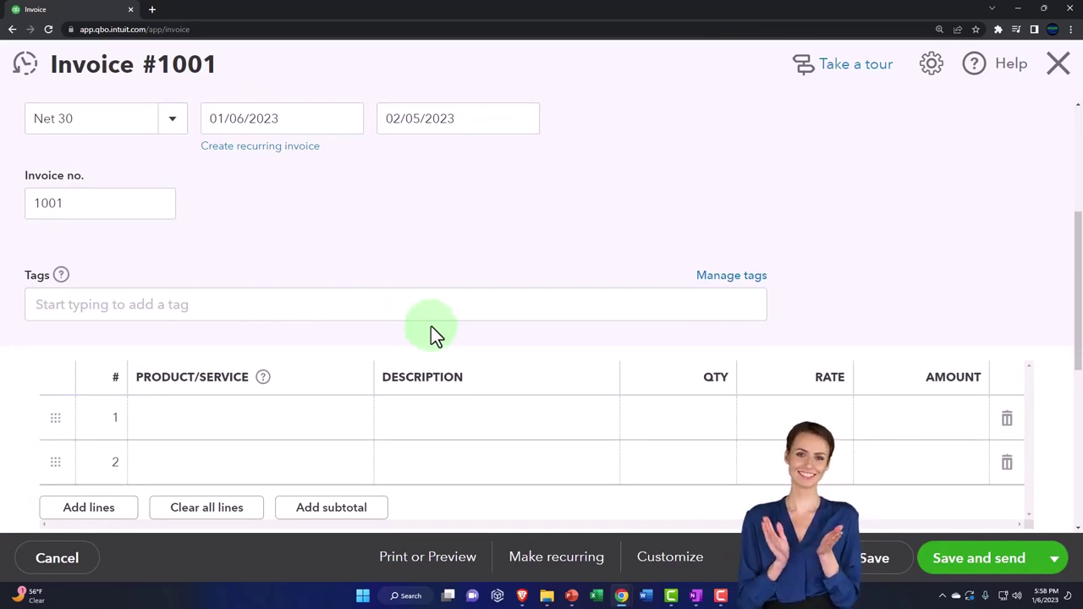
{"action": "left_click", "coordinate": [1057, 75]}
Reduce the page zoom to 110%, and open a blank invoice to examine its layout at that size before closing it.
{"action": "key", "text": "ctrl+minus"}
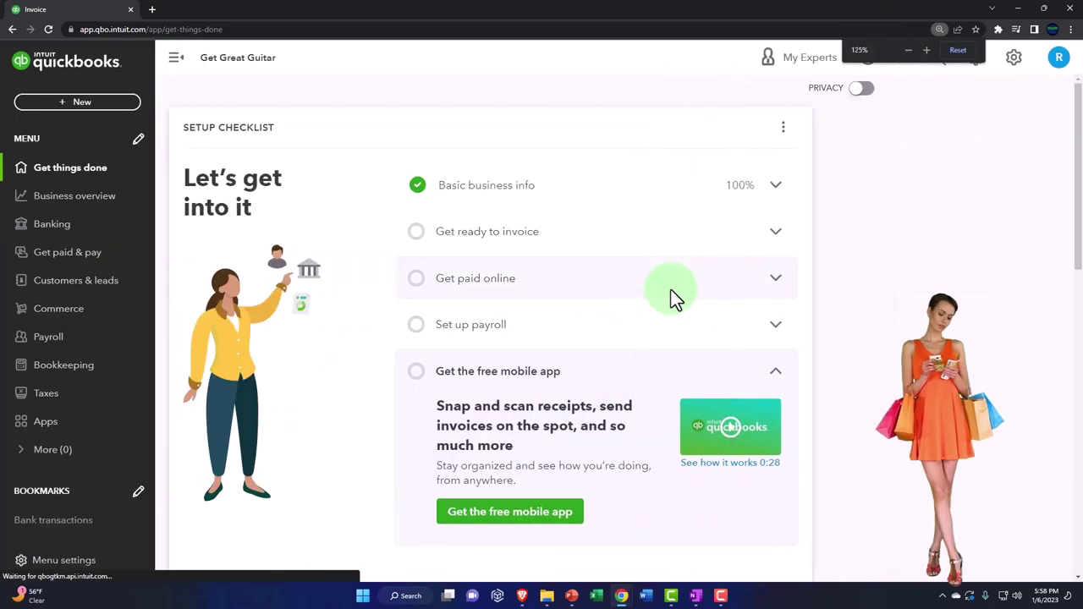
{"action": "key", "text": "ctrl+minus"}
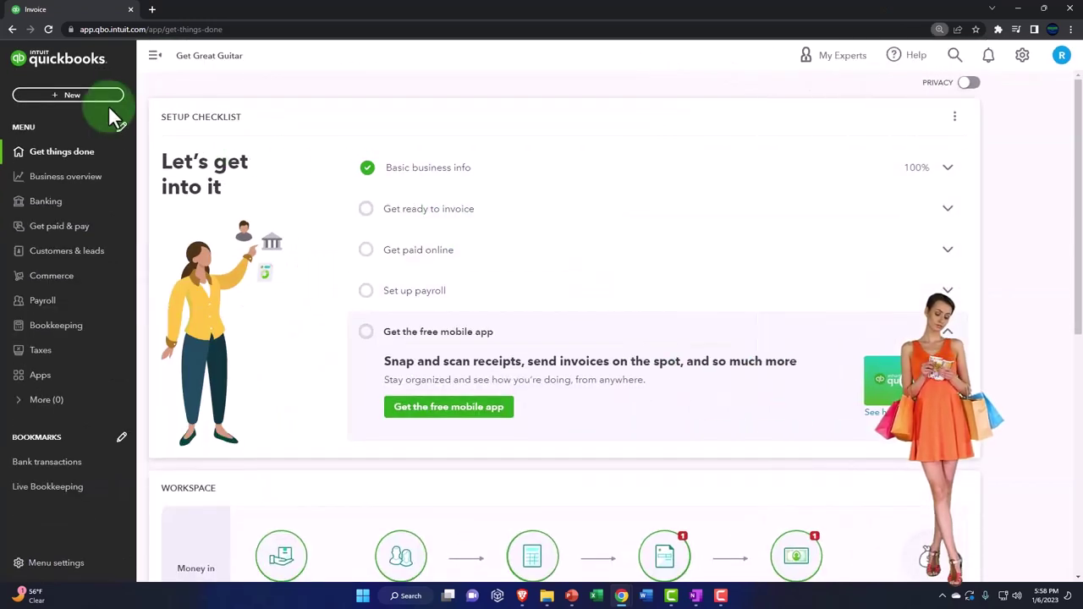
{"action": "left_click", "coordinate": [100, 97]}
{"action": "left_click", "coordinate": [44, 168]}
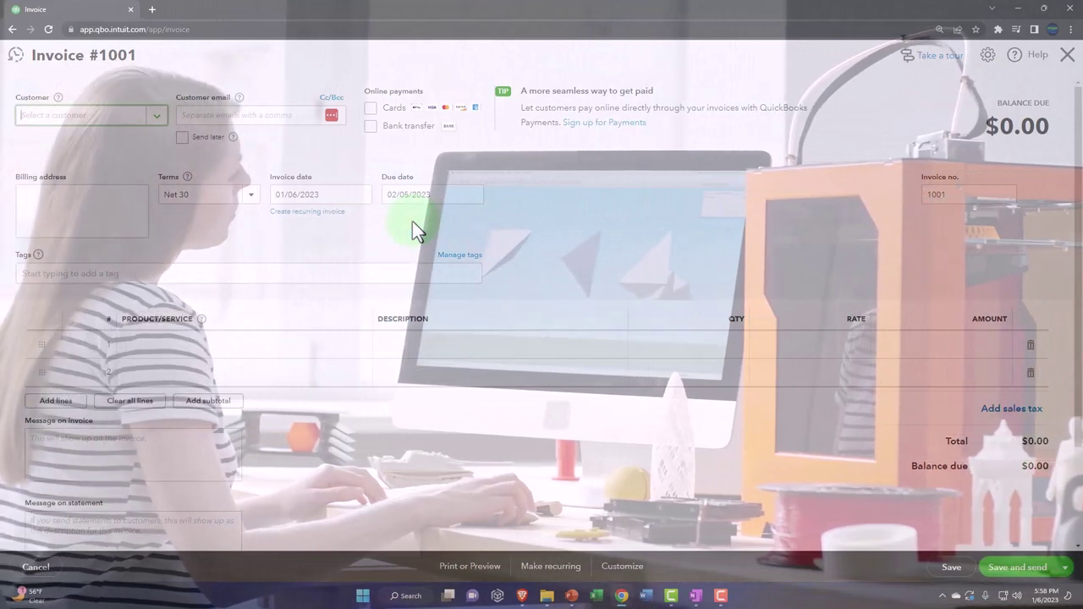
{"action": "left_click", "coordinate": [1068, 56]}
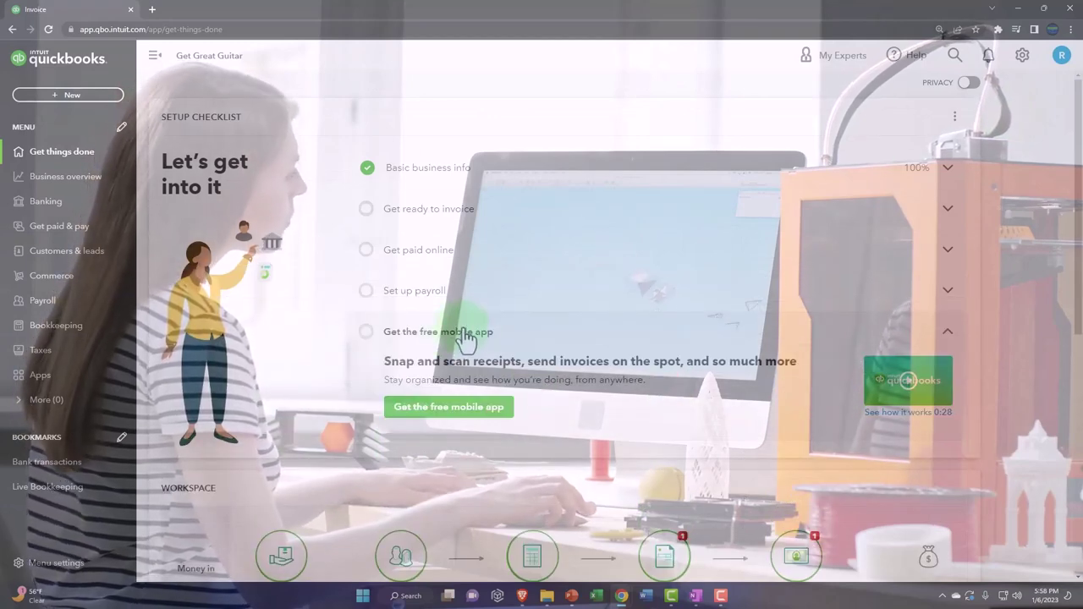
Duplicate the home page's browser tab, and open the Balance Sheet report in the duplicate.
{"action": "scroll", "coordinate": [467, 337], "scroll_direction": "down", "scroll_amount": 5}
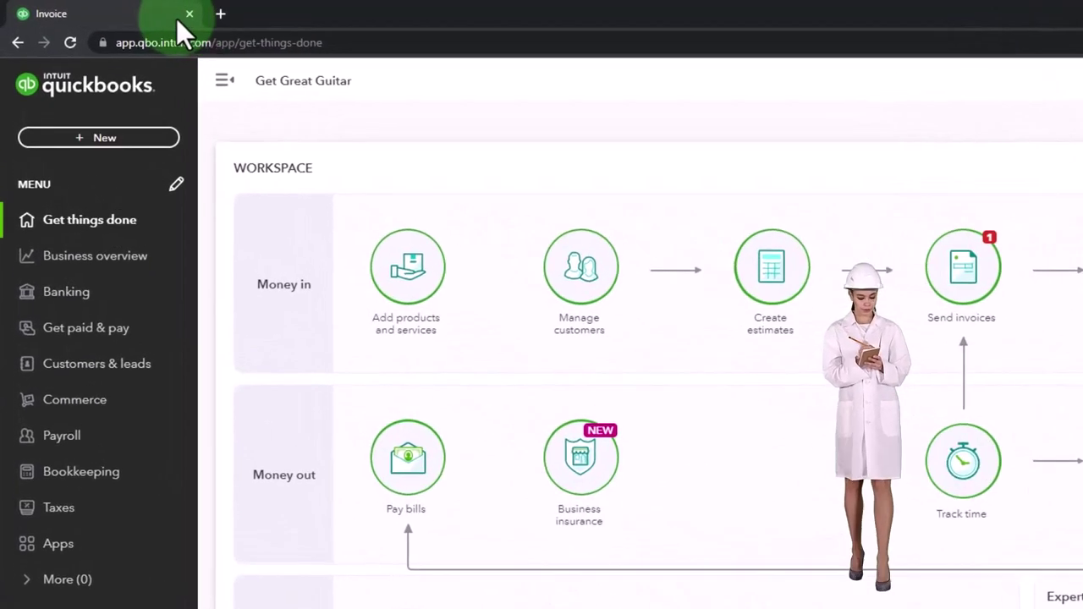
{"action": "right_click", "coordinate": [129, 11]}
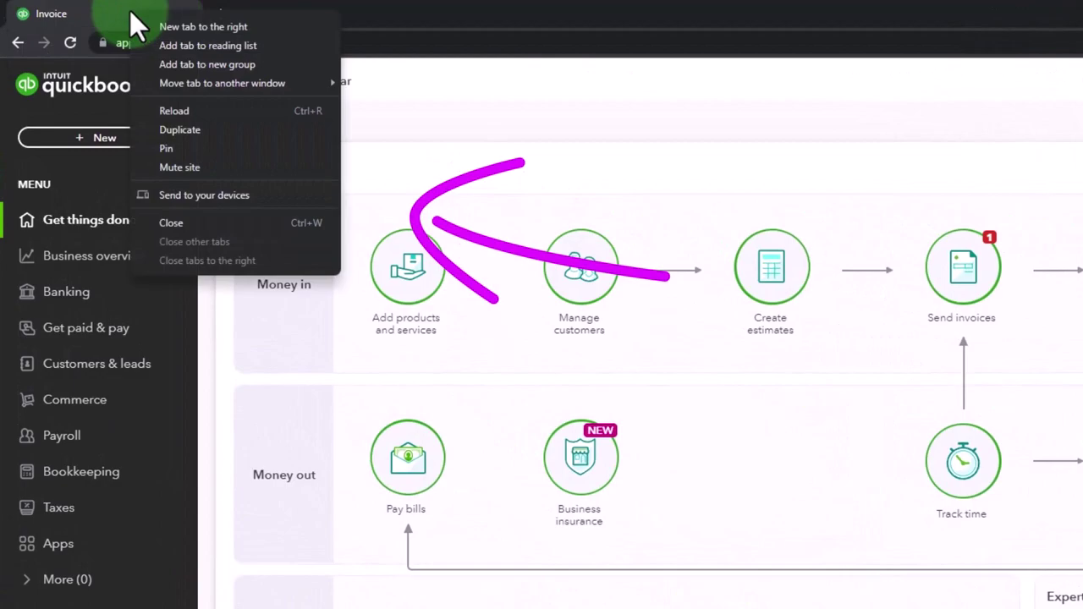
{"action": "left_click", "coordinate": [228, 131]}
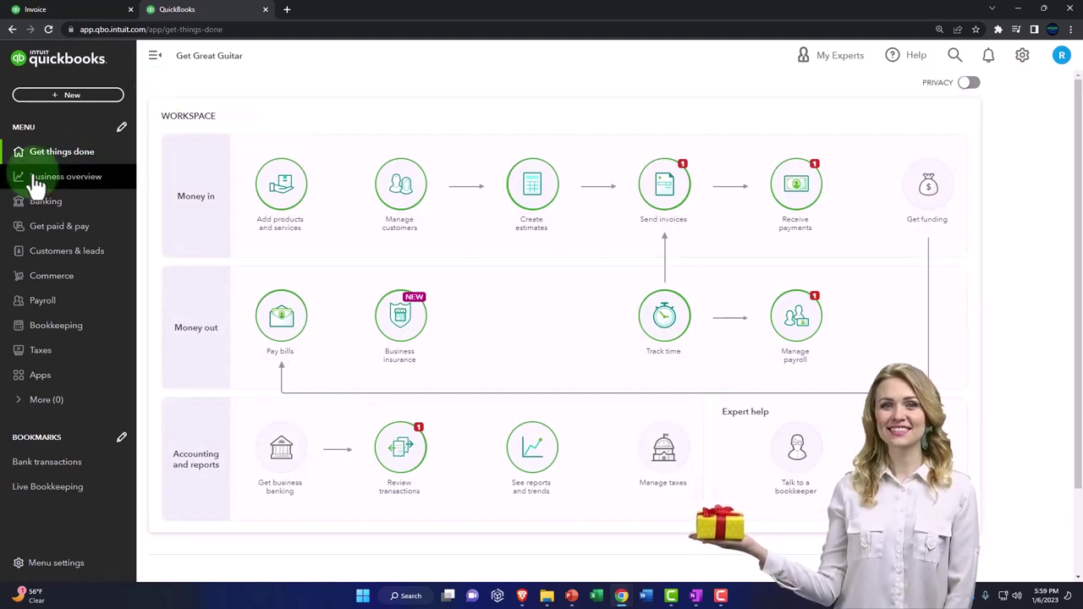
{"action": "left_click", "coordinate": [65, 193]}
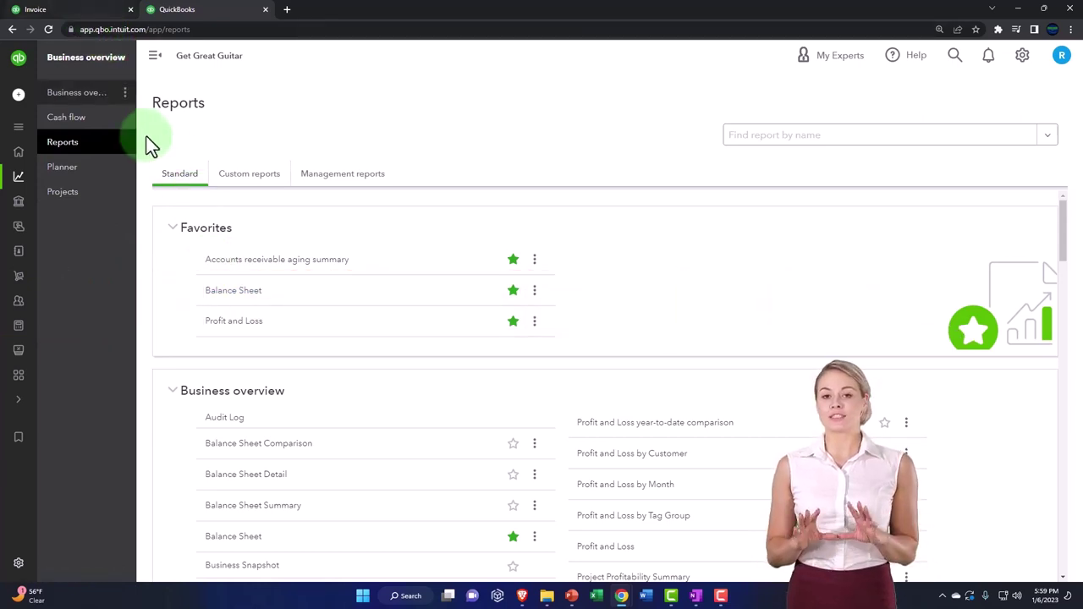
{"action": "left_click", "coordinate": [228, 291]}
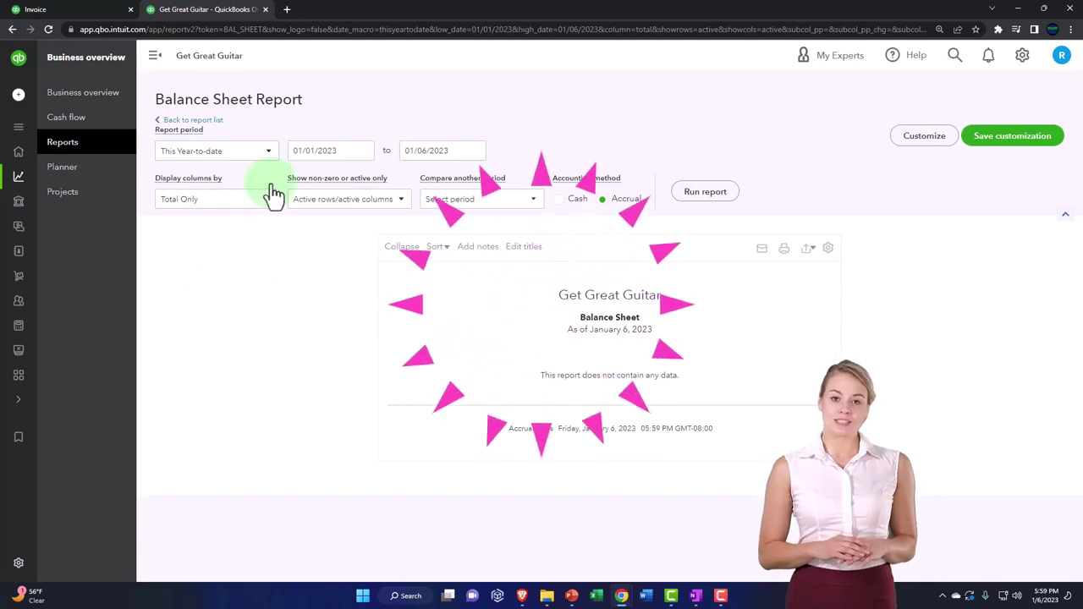
Alternate between the home page and the Balance Sheet report, examining the available new transaction types from the home page.
{"action": "left_click", "coordinate": [85, 9]}
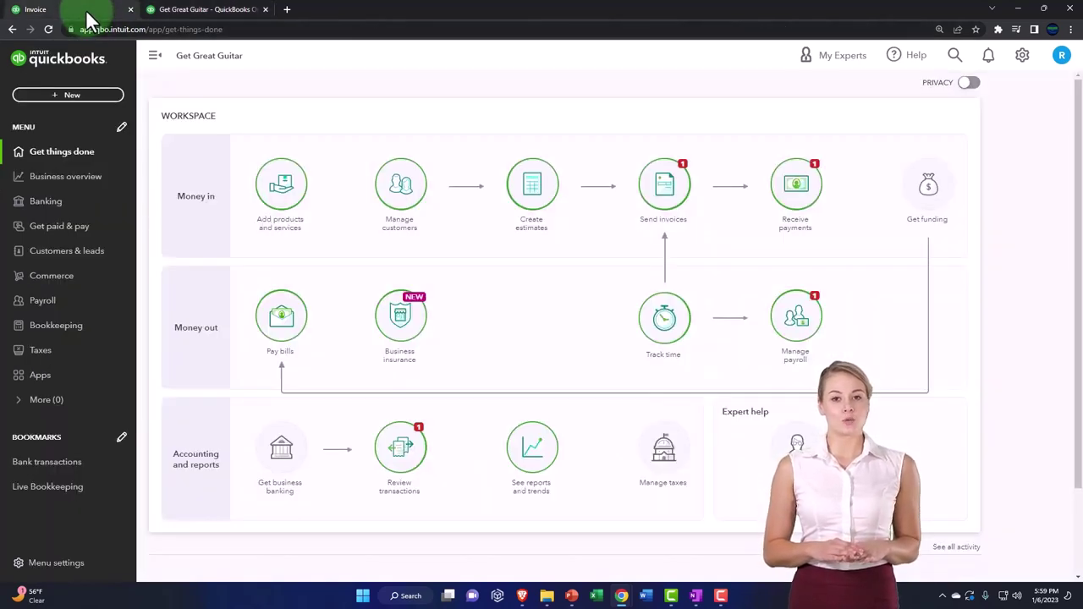
{"action": "left_click", "coordinate": [80, 93]}
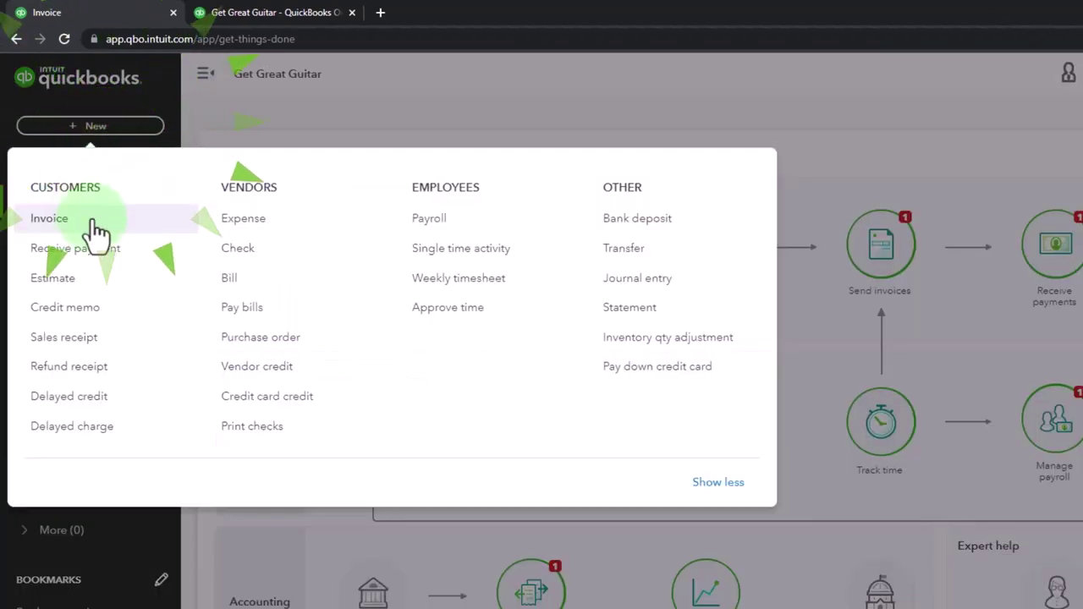
{"action": "left_click", "coordinate": [259, 127]}
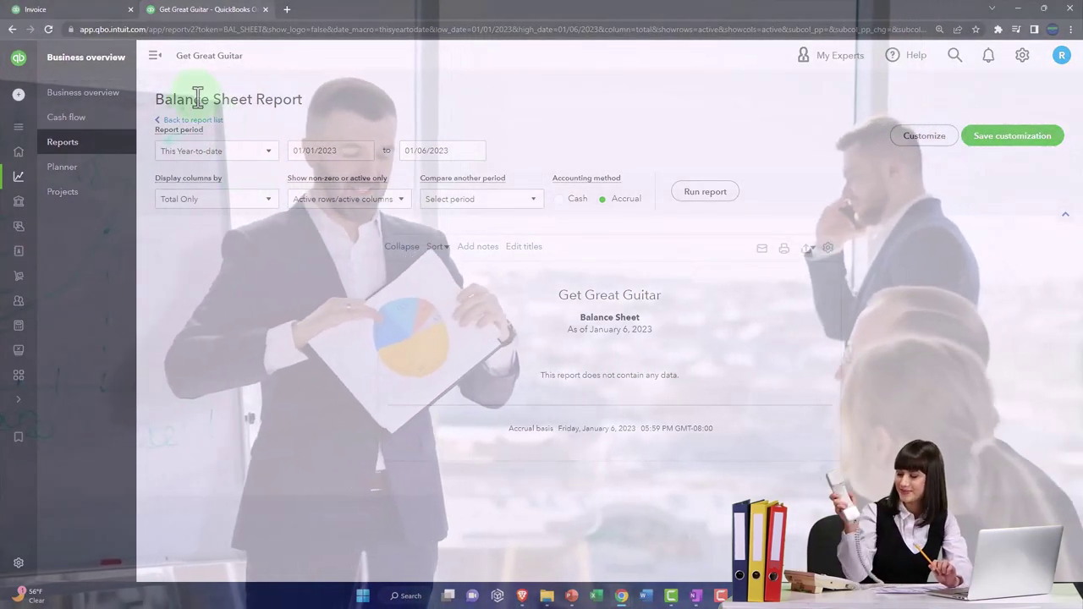
{"action": "left_click", "coordinate": [80, 8]}
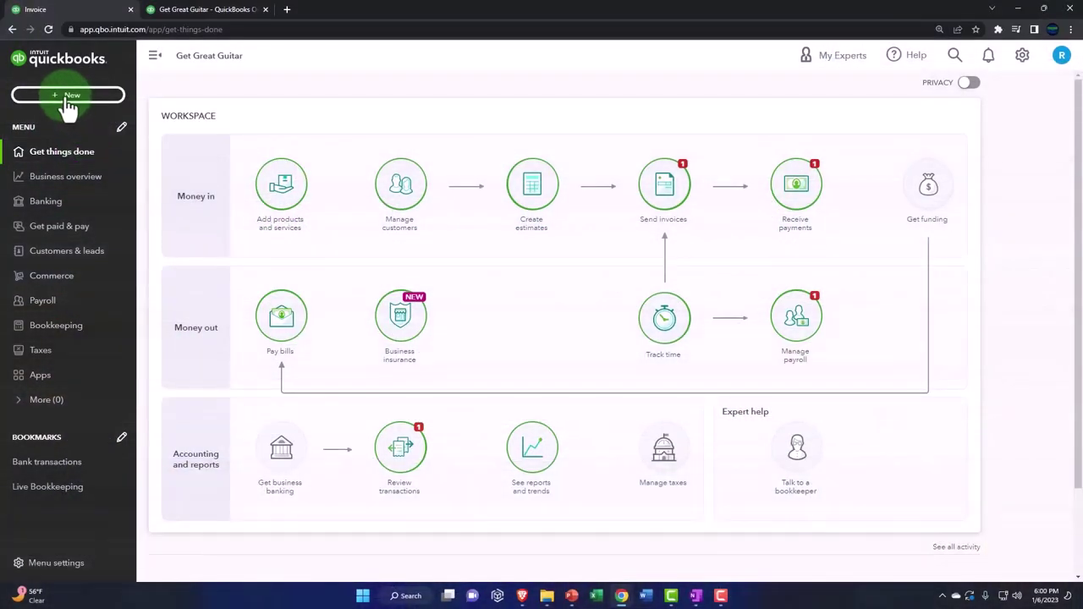
{"action": "left_click", "coordinate": [67, 98]}
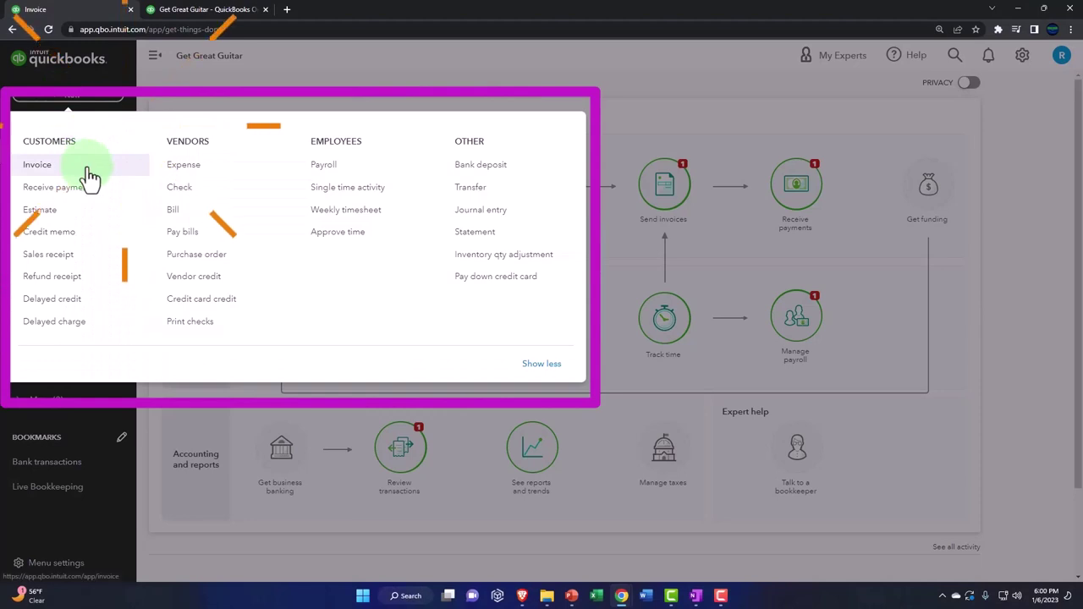
{"action": "left_click", "coordinate": [79, 96]}
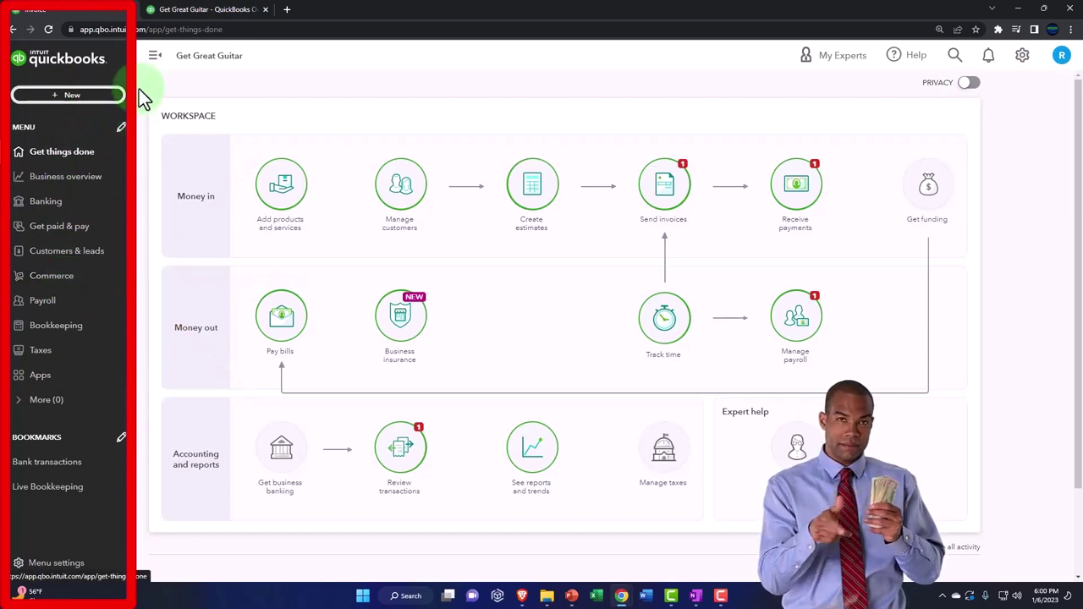
Hide and restore the navigation sidebar, and view the settings options for company, lists, tools and profile.
{"action": "left_click", "coordinate": [153, 58]}
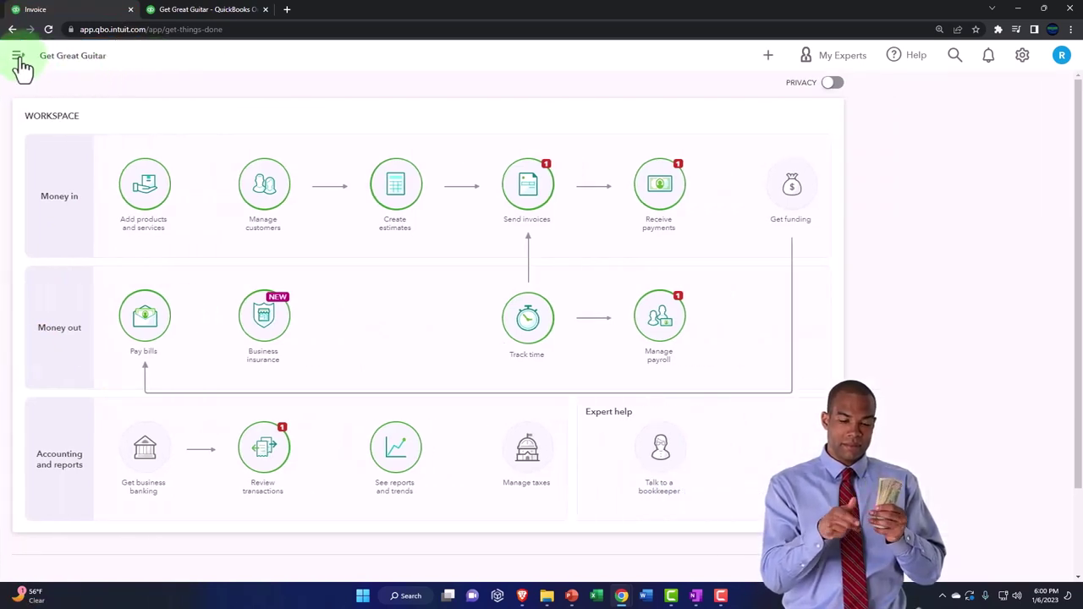
{"action": "left_click", "coordinate": [18, 57]}
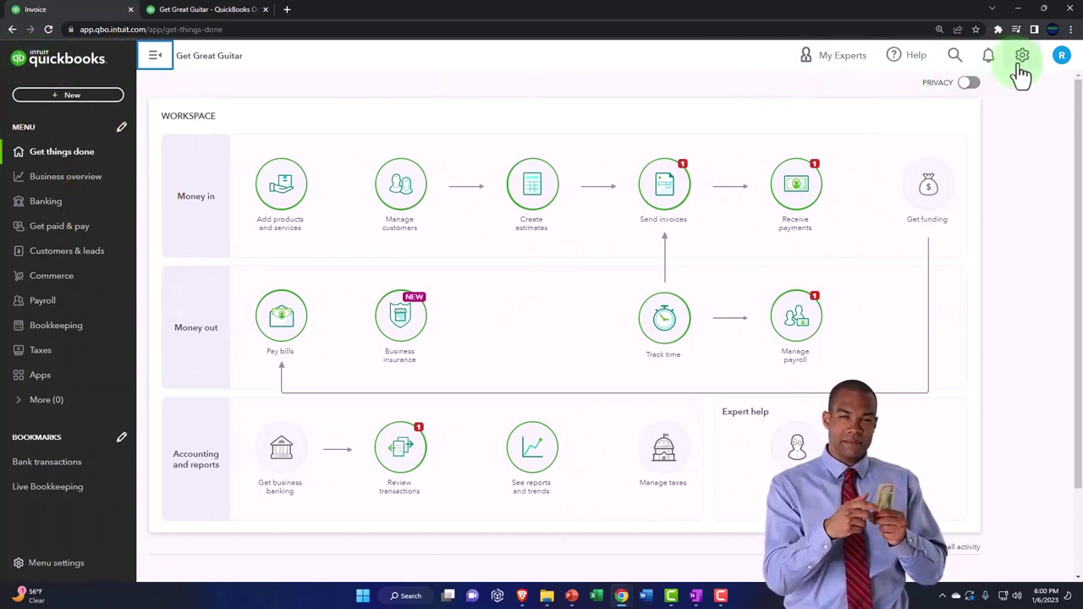
{"action": "left_click", "coordinate": [1021, 60]}
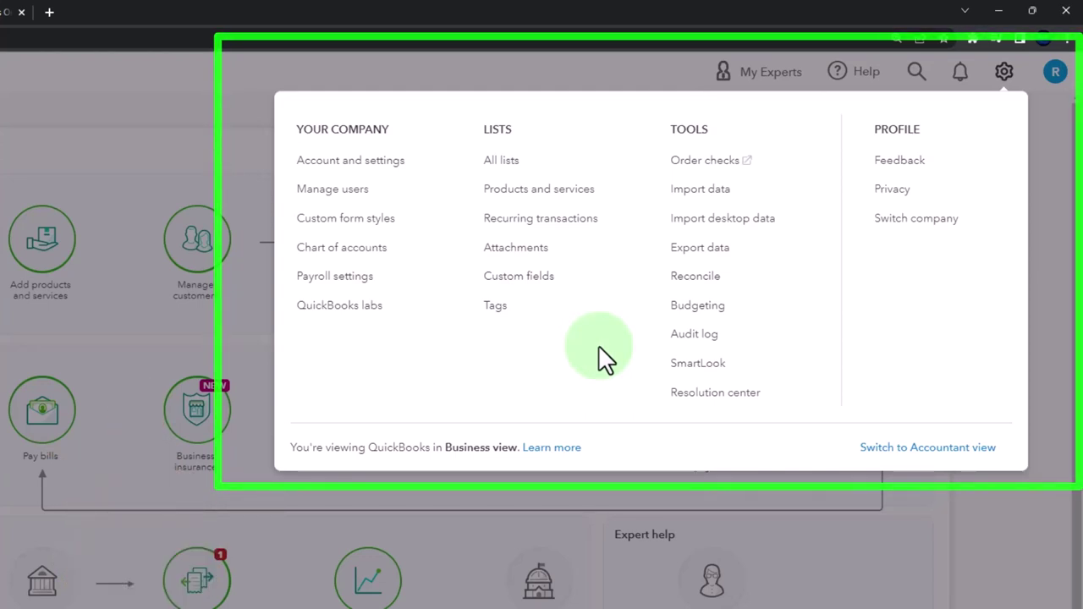
{"action": "left_click", "coordinate": [564, 69]}
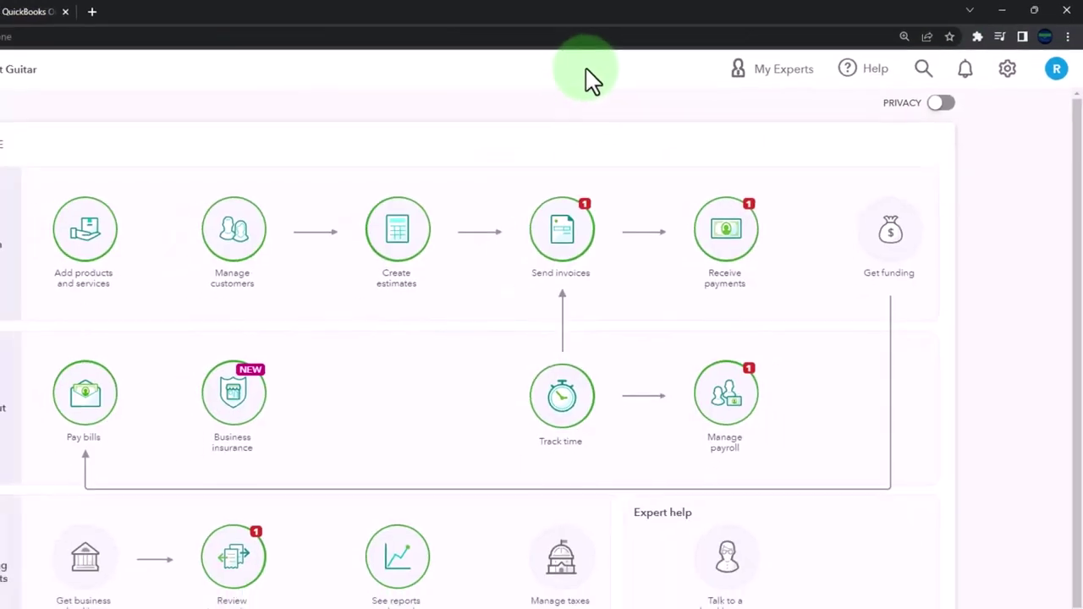